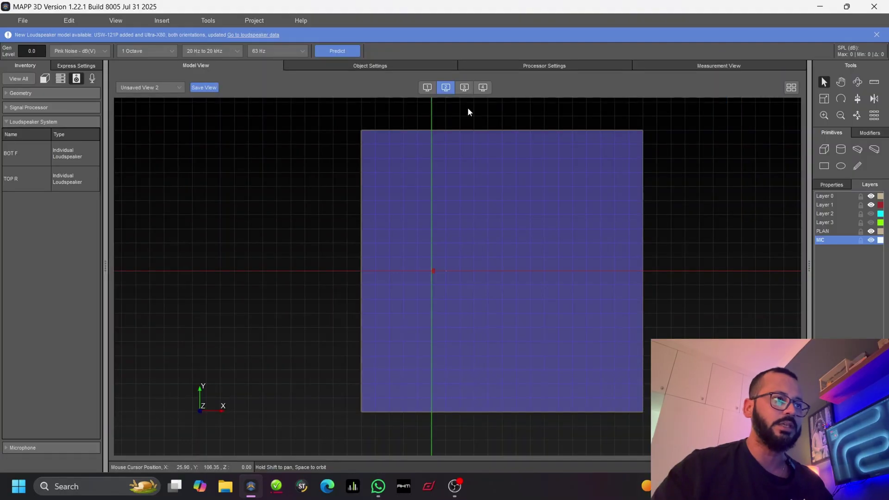
Step: View the stacked subwoofers from both side presets, selecting TOP R and then BOT F
{"action": "left_click", "coordinate": [465, 87]}
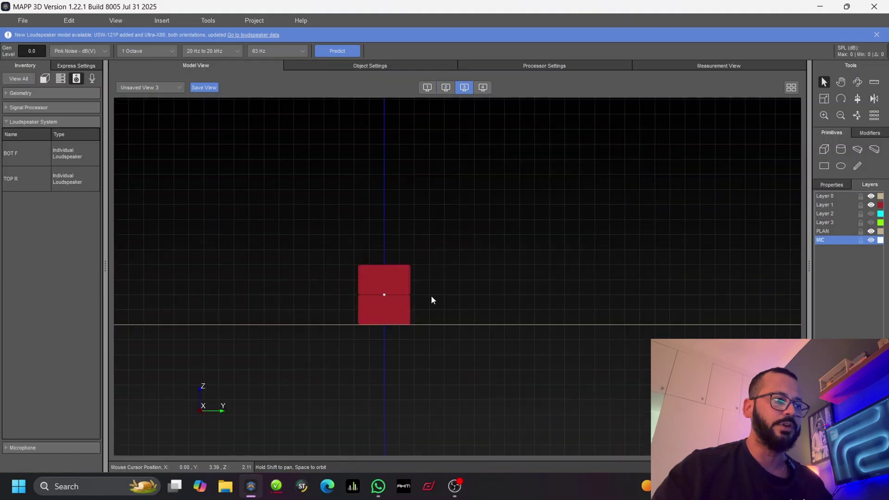
{"action": "left_click", "coordinate": [488, 88]}
{"action": "left_click", "coordinate": [349, 250]}
{"action": "left_click", "coordinate": [362, 302]}
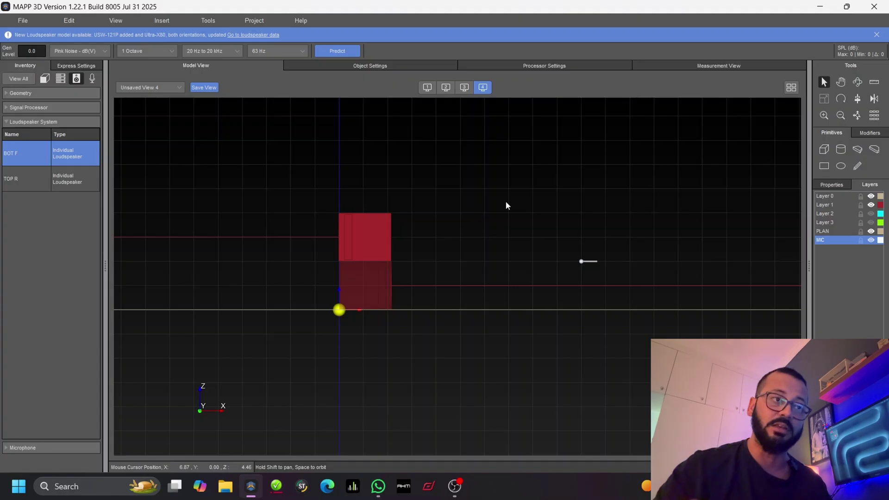
Step: Hide stored trace F in the response graphs and predict BOT F's live response
{"action": "left_click", "coordinate": [699, 68]}
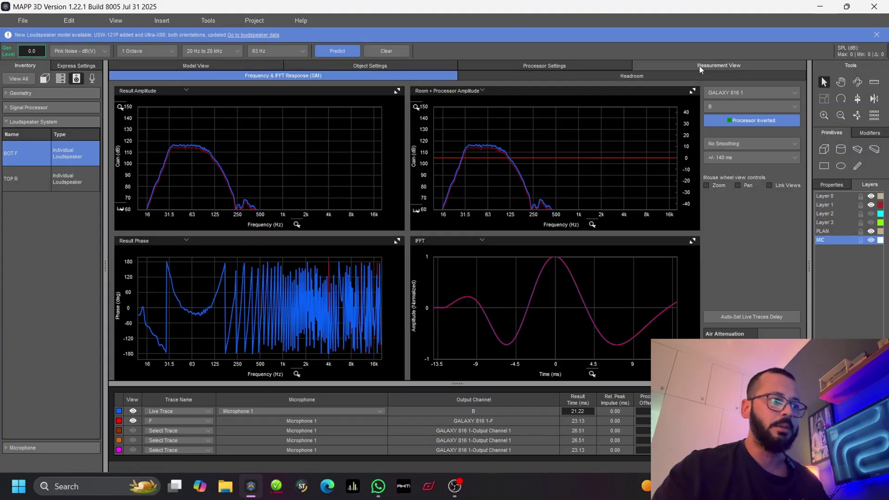
{"action": "left_click", "coordinate": [133, 422]}
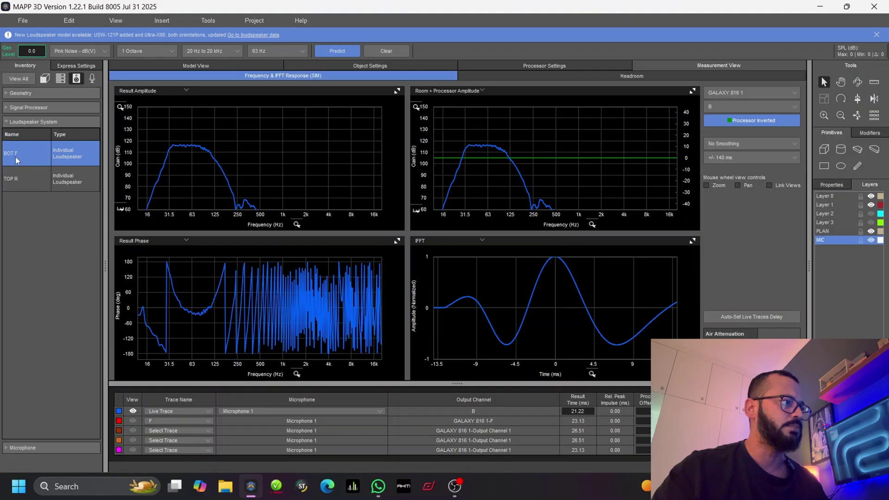
{"action": "left_click", "coordinate": [23, 183]}
{"action": "left_click", "coordinate": [32, 156]}
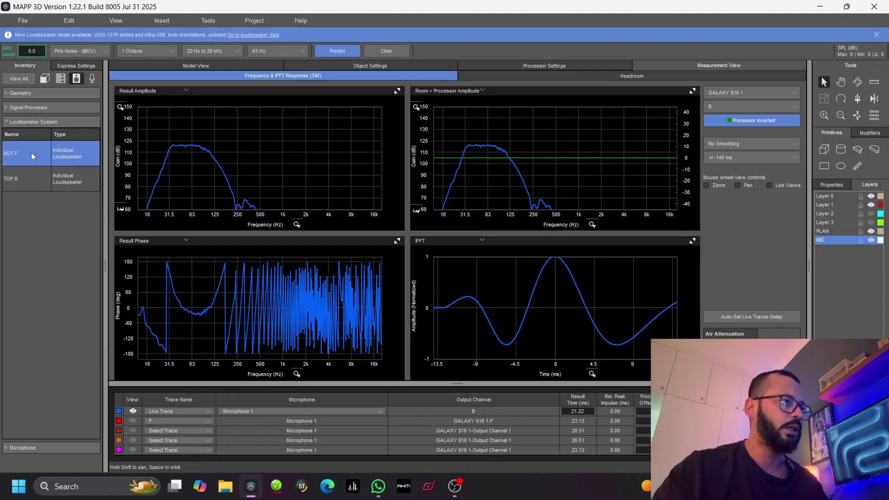
{"action": "left_click", "coordinate": [350, 51]}
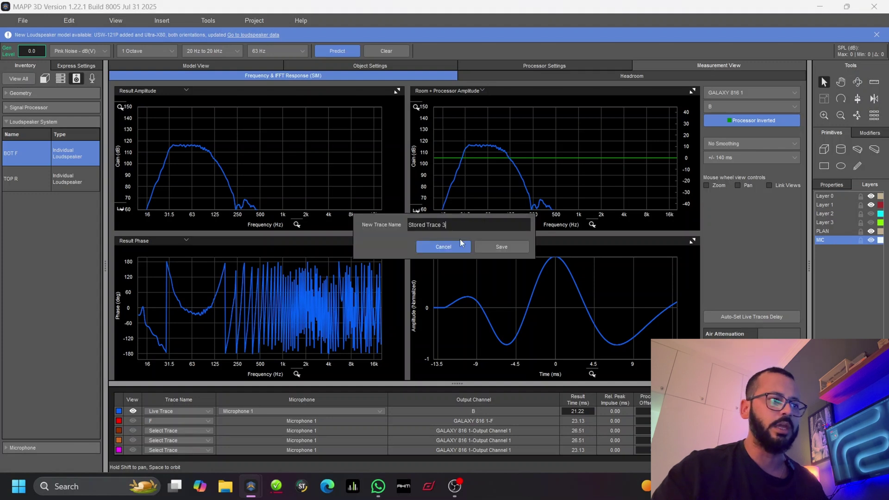
Step: Store BOT F's response as trace BOT FRONT and show it in the second trace row
{"action": "left_click_drag", "start_coordinate": [447, 225], "coordinate": [341, 230]}
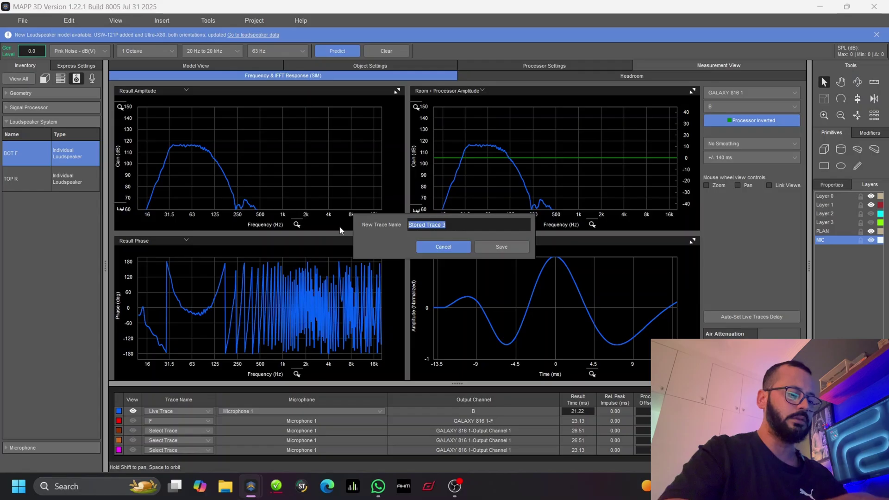
{"action": "type", "text": "BOT FRONT"}
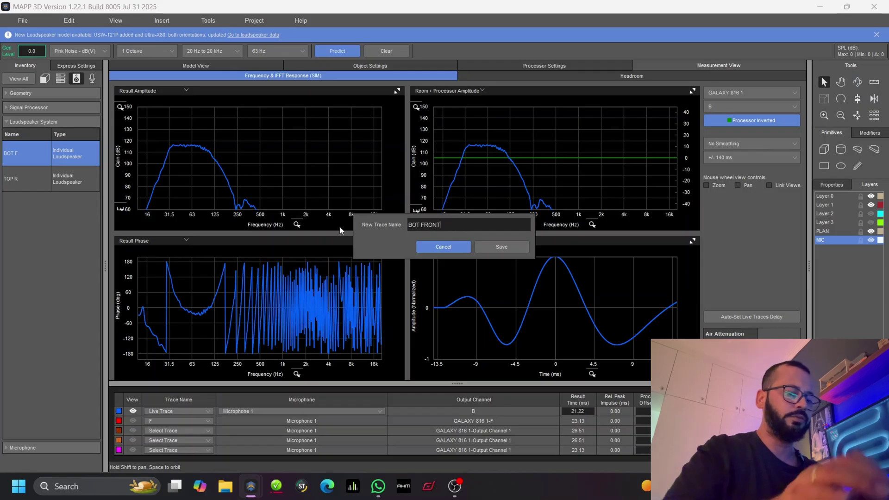
{"action": "key", "text": "Return"}
{"action": "left_click", "coordinate": [185, 421]}
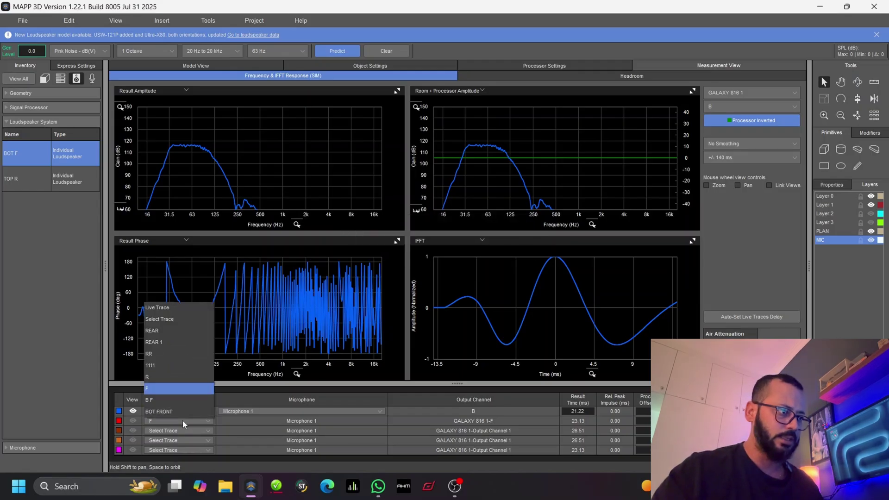
{"action": "left_click", "coordinate": [165, 405]}
{"action": "left_click", "coordinate": [131, 421]}
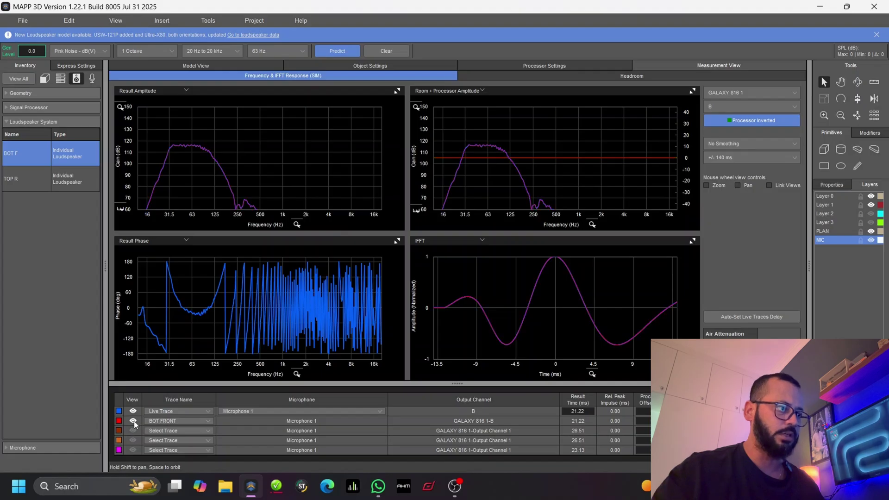
Step: Predict TOP R's live response against BOT FRONT and bring up the processor channel settings
{"action": "left_click", "coordinate": [32, 174]}
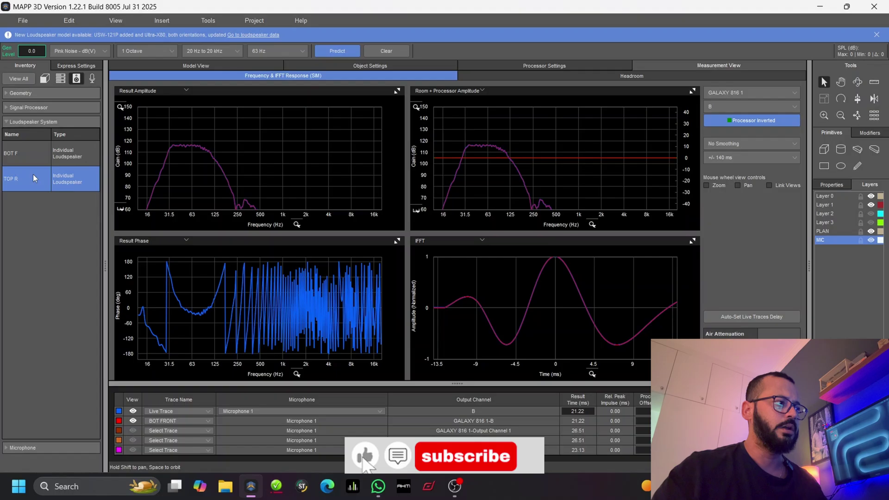
{"action": "left_click", "coordinate": [338, 51]}
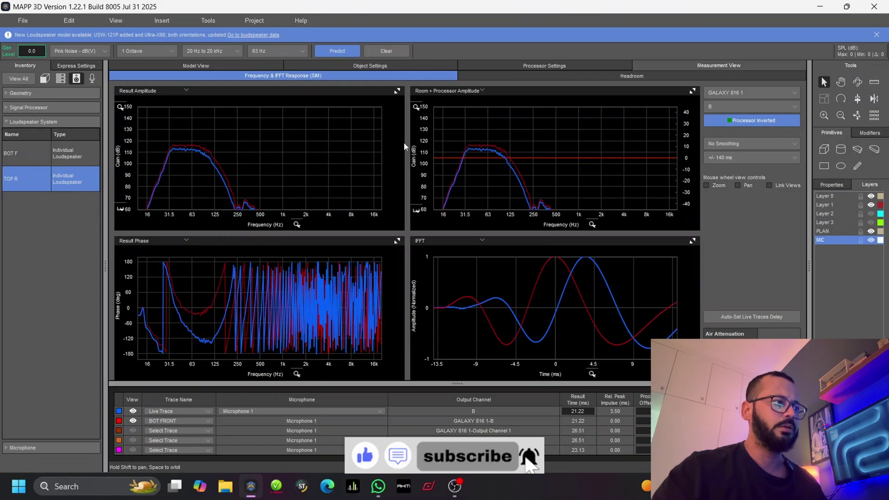
{"action": "left_click", "coordinate": [543, 66]}
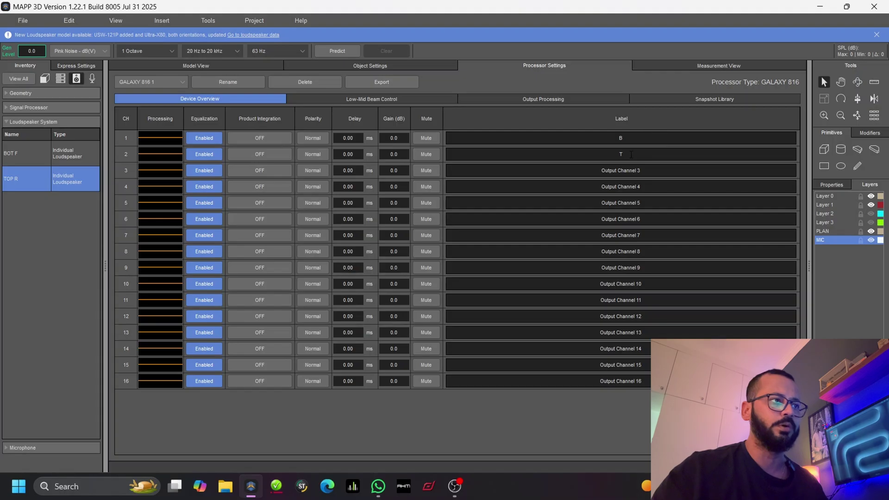
Step: Reverse channel 2 (T) polarity and compare its response against BOT FRONT
{"action": "left_click", "coordinate": [312, 155]}
{"action": "left_click", "coordinate": [721, 65]}
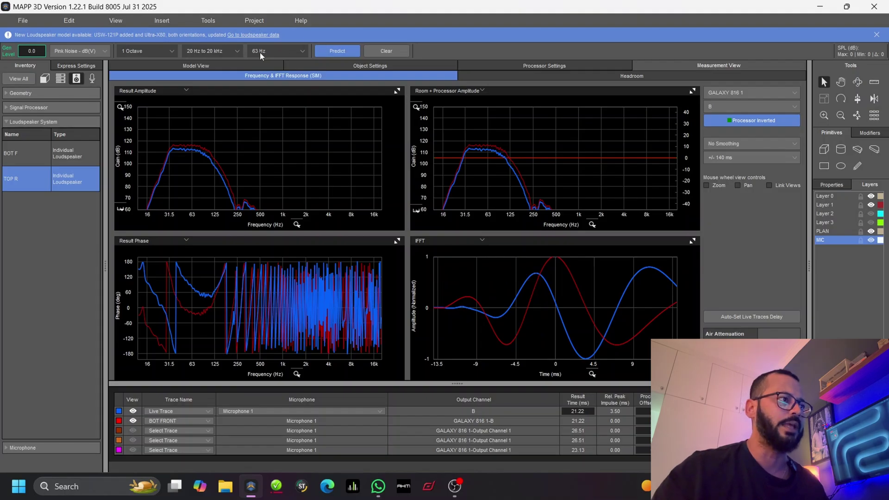
{"action": "left_click", "coordinate": [550, 65]}
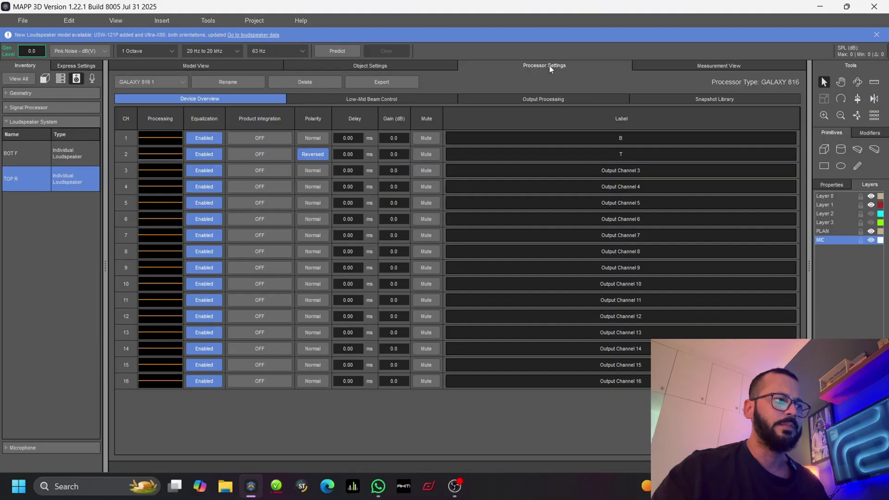
Step: Set channel 2's delay to 4 ms, then nudge it to 4.10 ms, checking the traces each time
{"action": "type", "text": "4"}
{"action": "key", "text": "Return"}
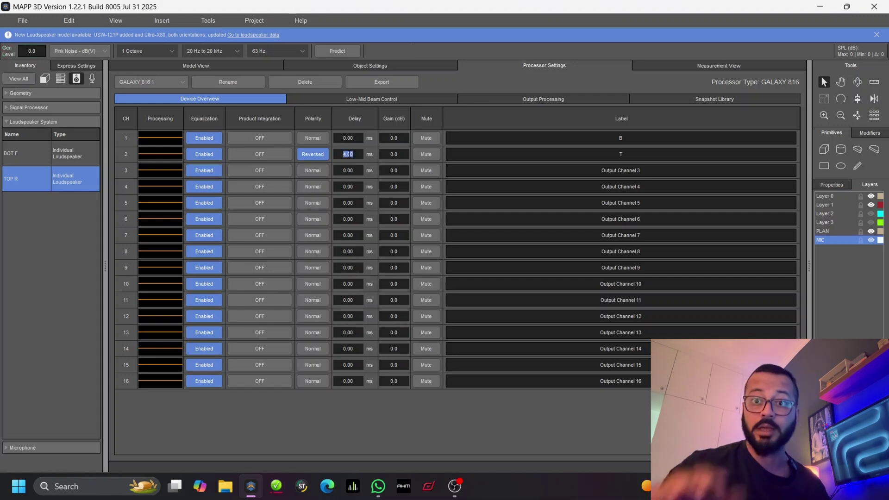
{"action": "left_click", "coordinate": [693, 65]}
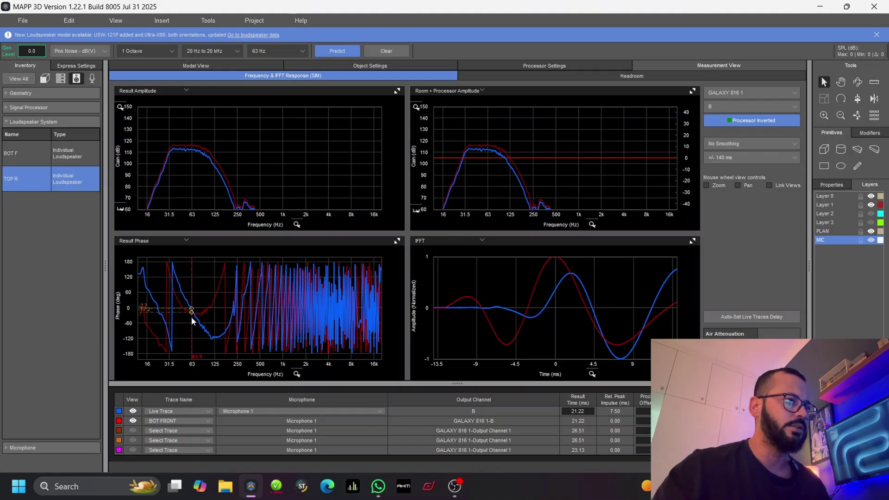
{"action": "left_click", "coordinate": [537, 69]}
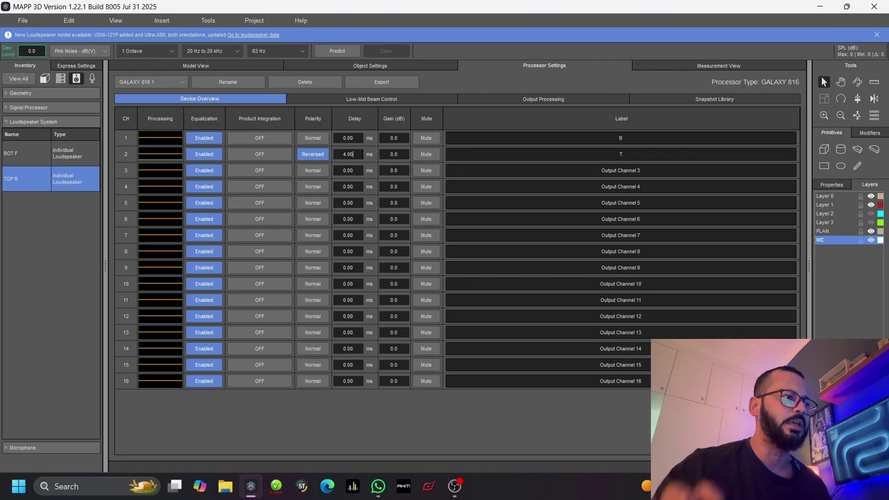
{"action": "key", "text": "Up"}
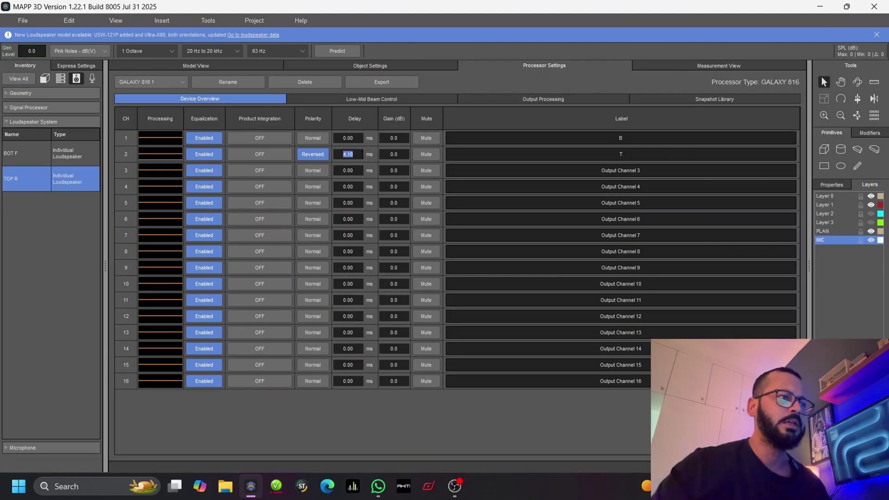
{"action": "left_click", "coordinate": [674, 68]}
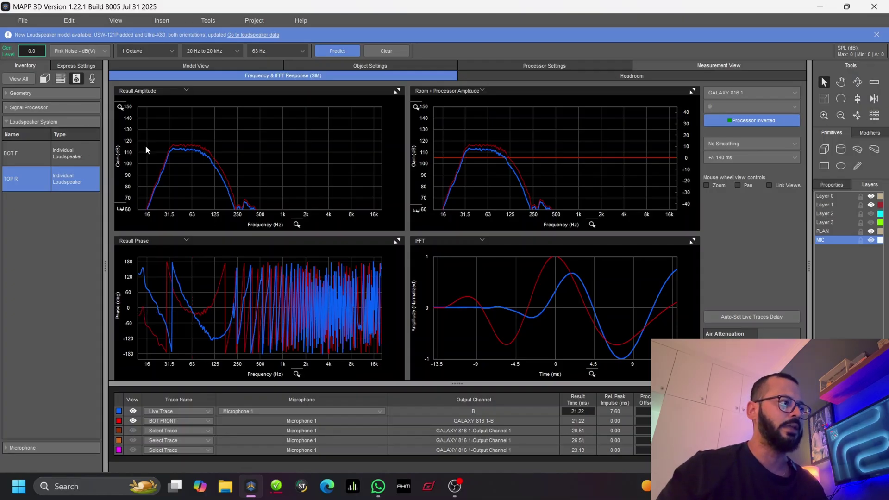
Step: Clear the loudspeaker selection, switch to the top plan view, and predict the SPL coverage map
{"action": "left_click", "coordinate": [23, 152], "text": "ctrl"}
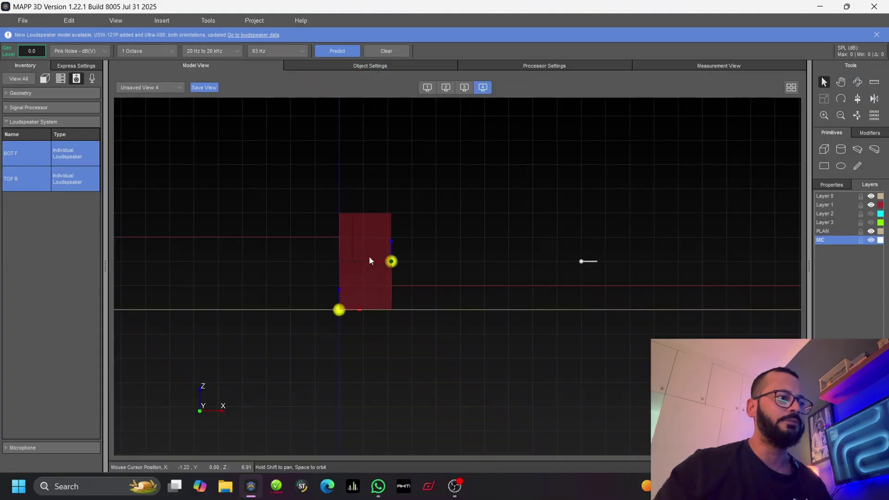
{"action": "left_click", "coordinate": [634, 341]}
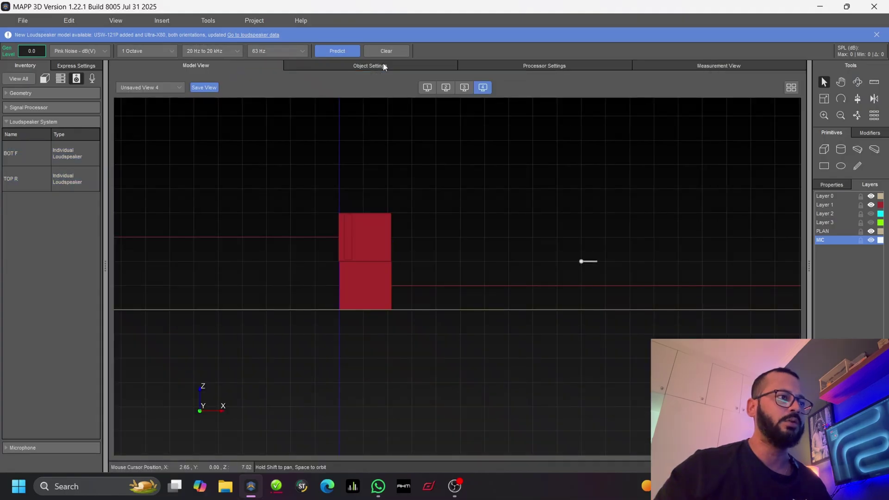
{"action": "left_click", "coordinate": [444, 88]}
{"action": "scroll", "coordinate": [276, 278], "scroll_direction": "down", "scroll_amount": 1}
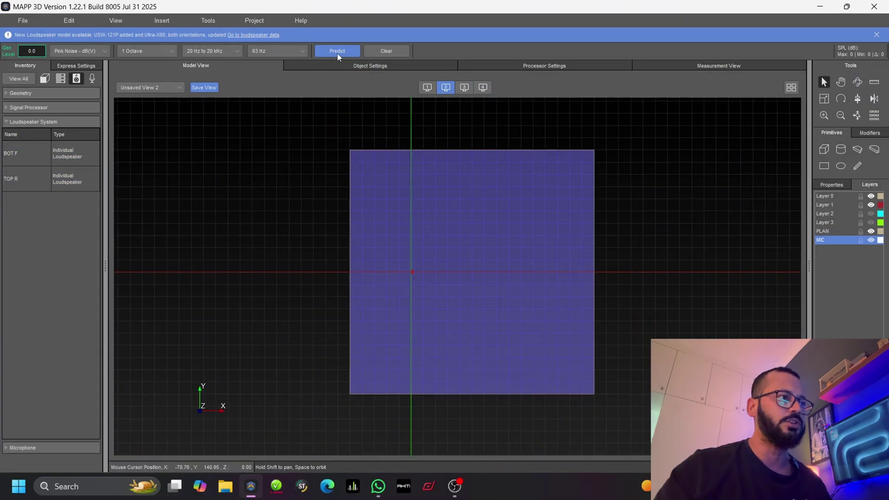
{"action": "left_click", "coordinate": [337, 51]}
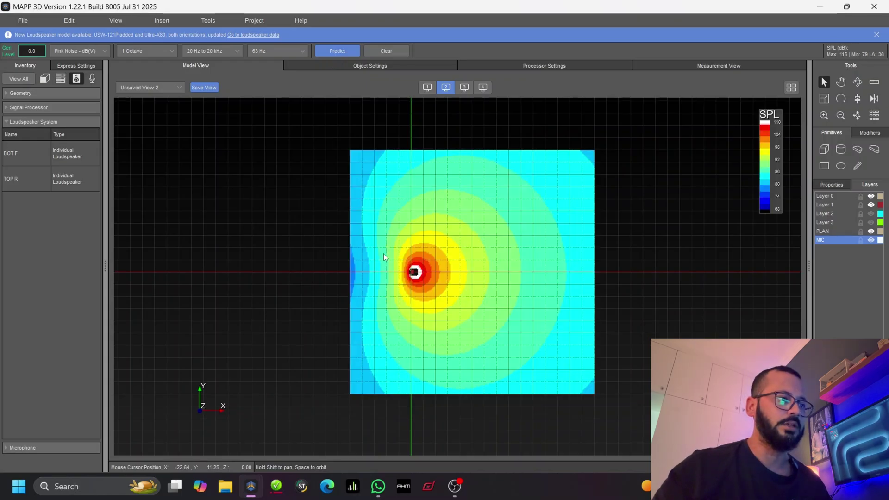
{"action": "scroll", "coordinate": [377, 282], "scroll_direction": "up", "scroll_amount": 2}
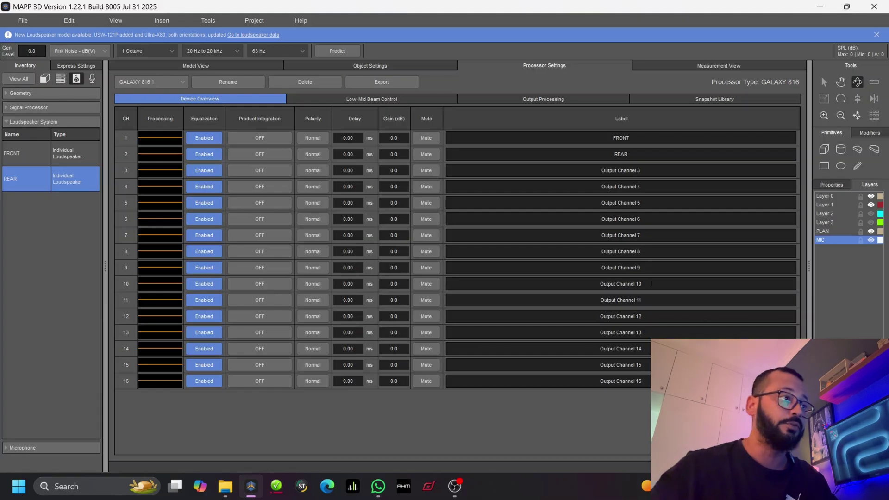
Step: Select the FRONT and REAR subwoofers in the model, then reselect FRONT and bring up its response graphs
{"action": "left_click", "coordinate": [210, 66]}
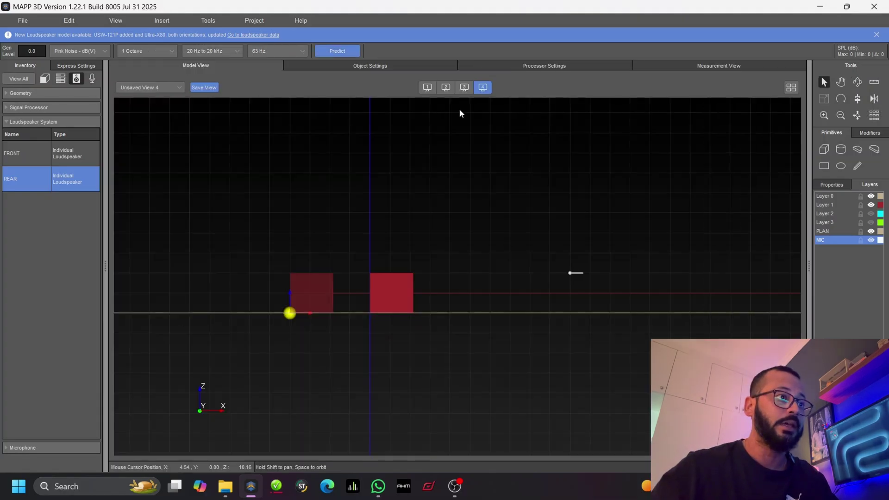
{"action": "left_click", "coordinate": [394, 295]}
{"action": "left_click", "coordinate": [326, 299]}
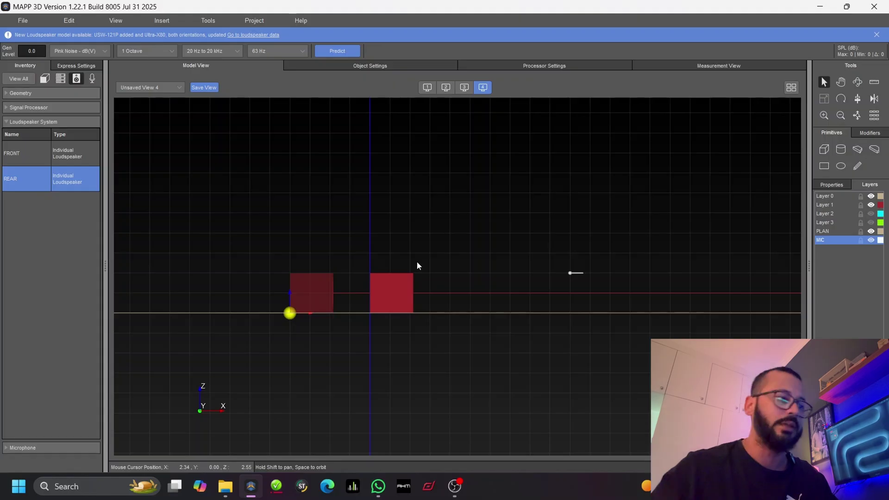
{"action": "left_click", "coordinate": [387, 301]}
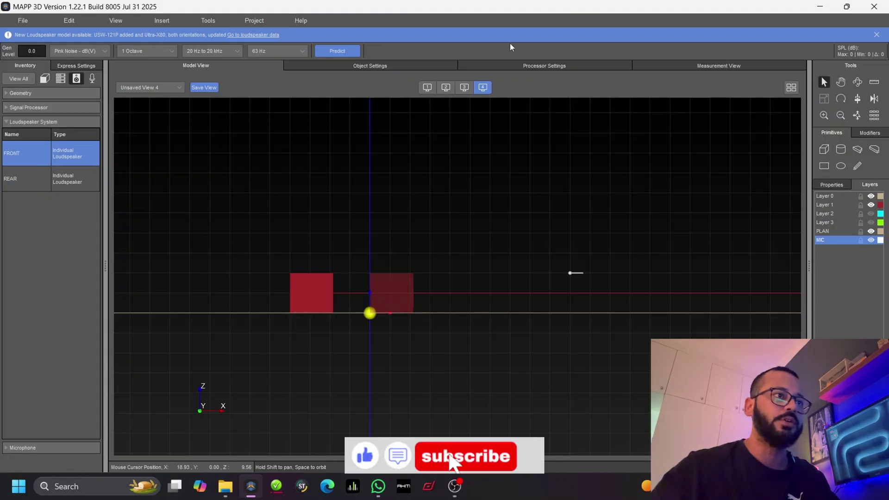
{"action": "left_click", "coordinate": [520, 66]}
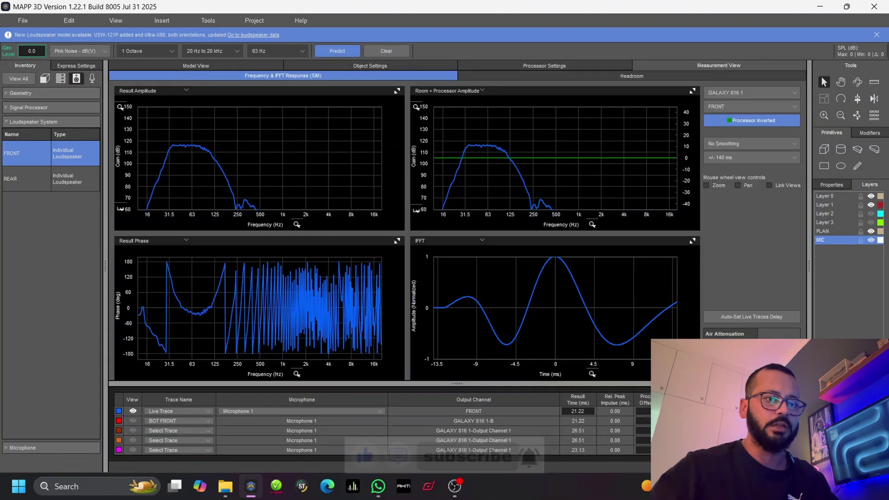
Step: Store FRONT's live trace as the new reference trace REF FRONT
{"action": "key", "text": "ctrl+t"}
{"action": "key", "text": "ctrl+a"}
{"action": "type", "text": "REF FRO"}
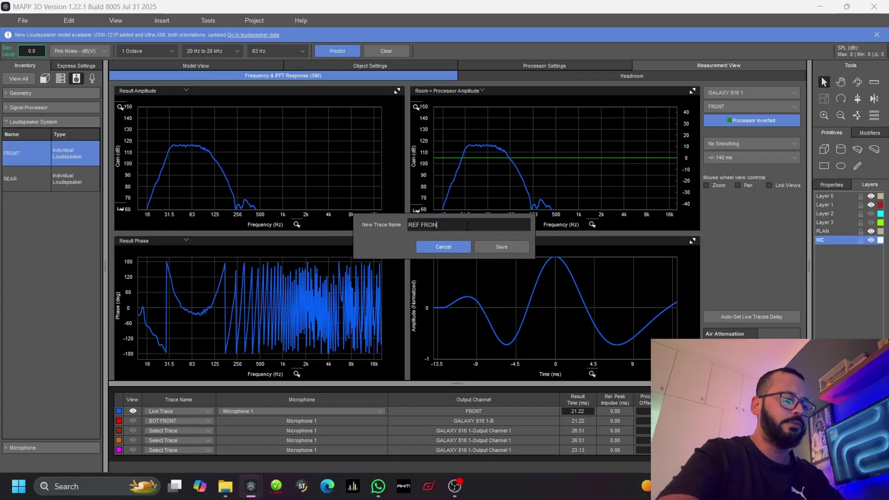
{"action": "key", "text": "Return"}
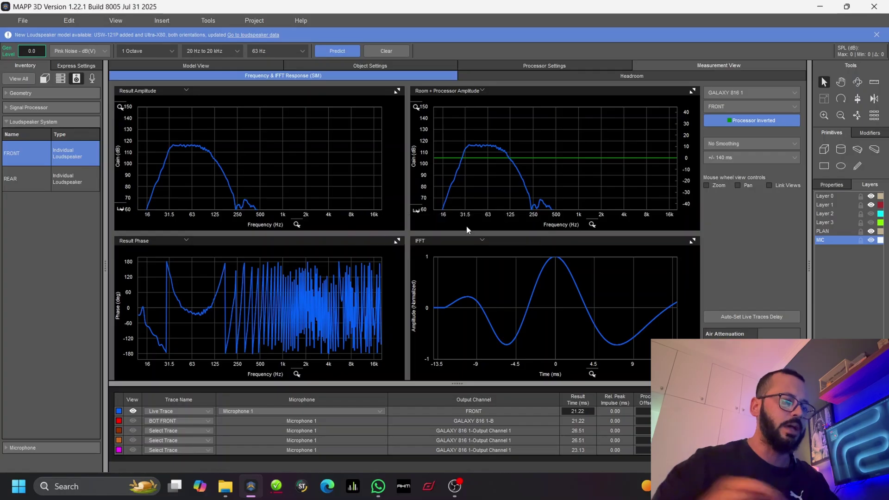
Step: Load REF FRONT into the reference row and predict the REAR sub's live response
{"action": "left_click", "coordinate": [170, 411]}
{"action": "left_click", "coordinate": [170, 411]}
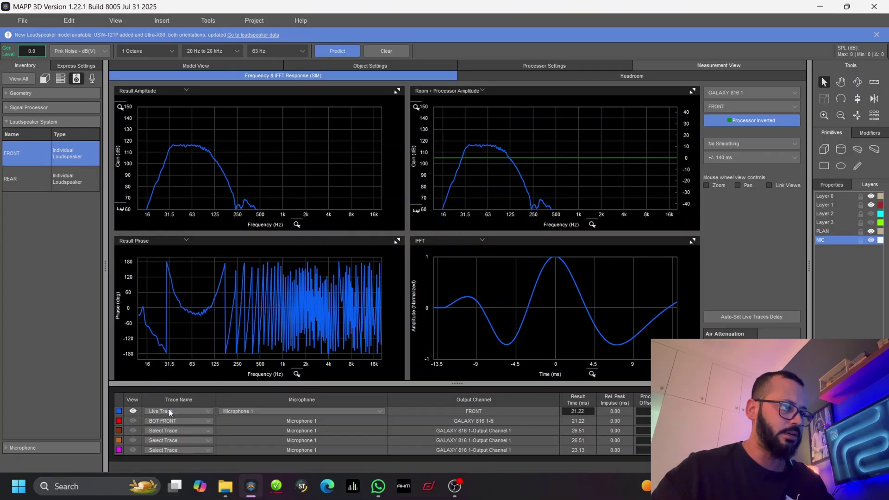
{"action": "left_click", "coordinate": [11, 179]}
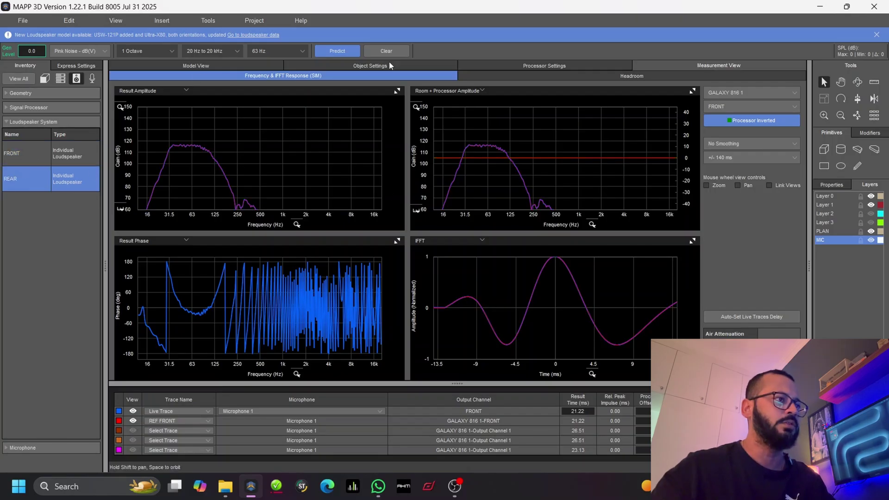
{"action": "left_click", "coordinate": [341, 51]}
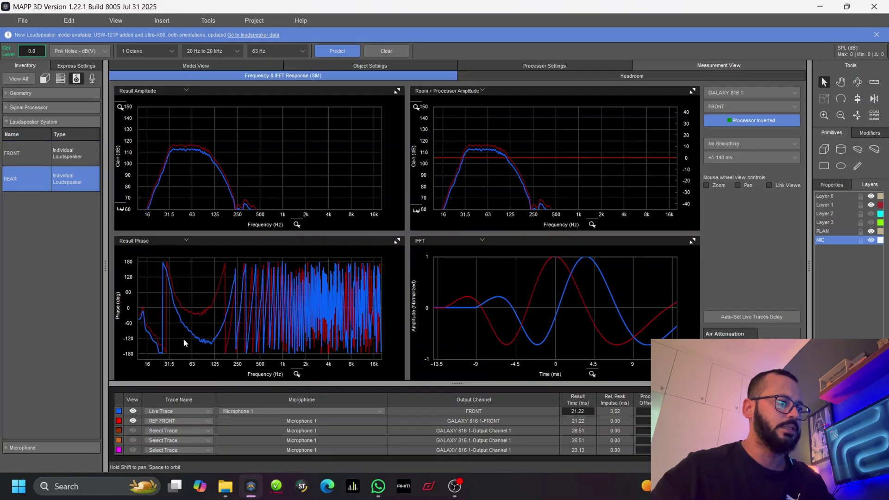
Step: Reverse the REAR channel's polarity and check the response plots against REF FRONT
{"action": "left_click", "coordinate": [554, 66]}
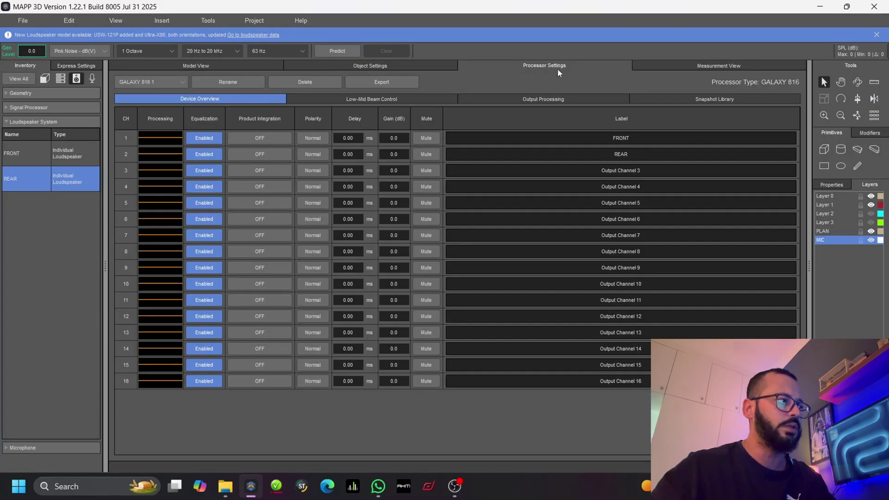
{"action": "left_click", "coordinate": [310, 156]}
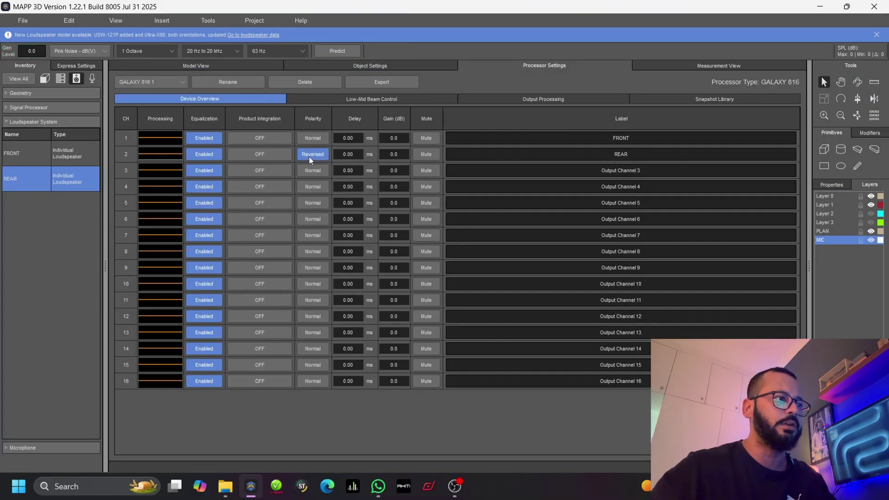
{"action": "left_click", "coordinate": [694, 65]}
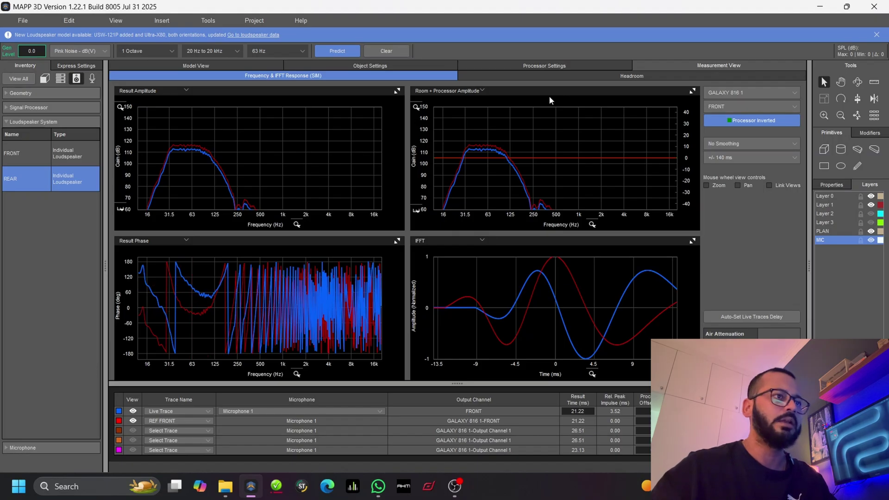
Step: Give the REAR channel a 4 ms delay and compare its trace with REF FRONT
{"action": "left_click", "coordinate": [535, 68]}
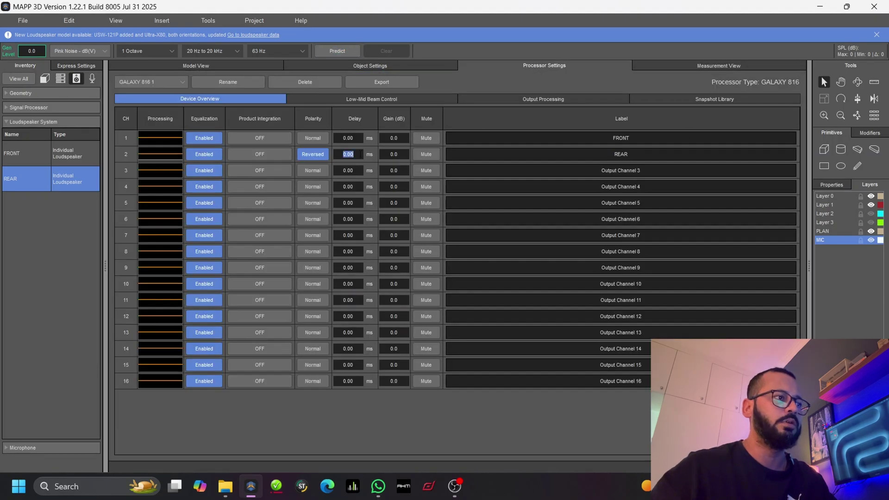
{"action": "type", "text": "4"}
{"action": "key", "text": "Return"}
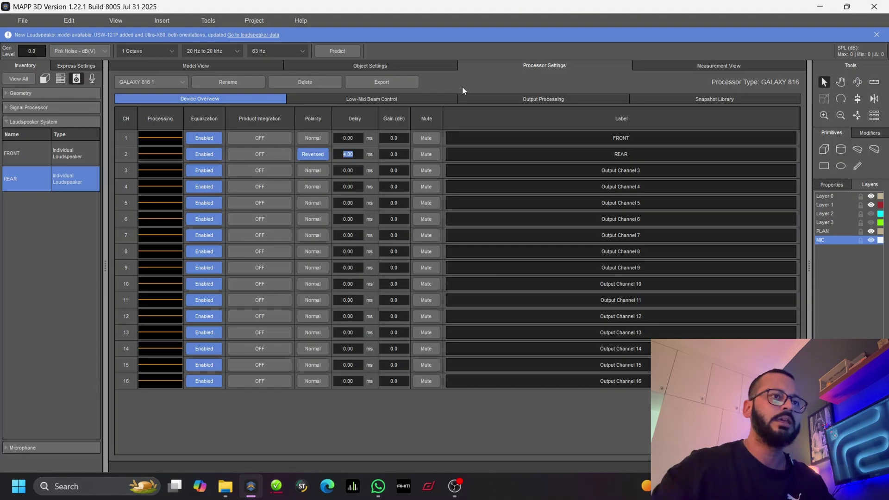
{"action": "left_click", "coordinate": [679, 65]}
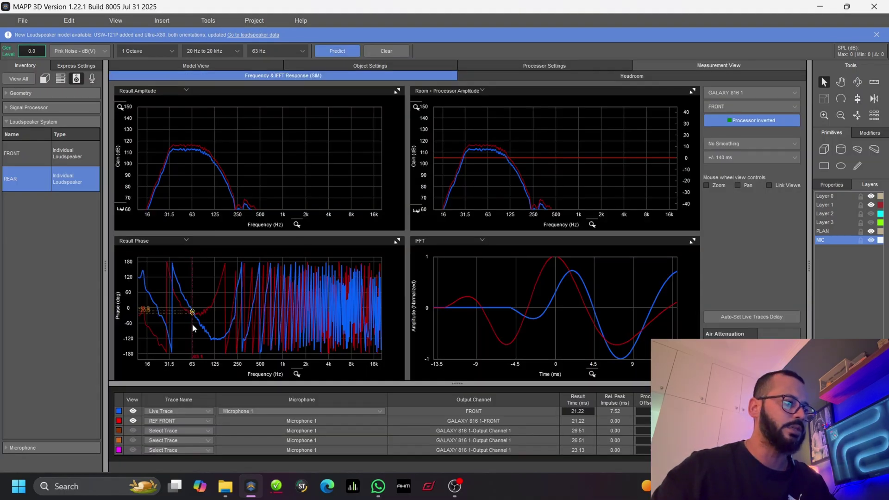
Step: Show the in-line subwoofer layout from the top-view preset, zoomed in slightly
{"action": "left_click", "coordinate": [210, 68]}
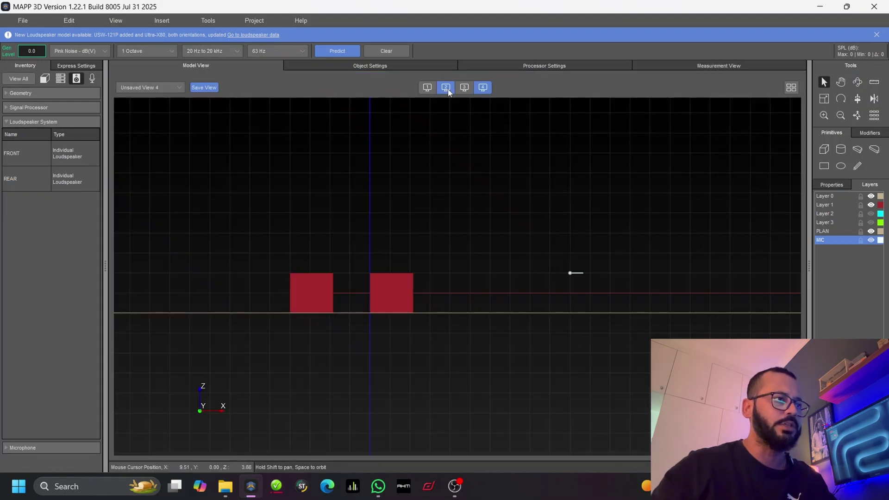
{"action": "left_click", "coordinate": [446, 87]}
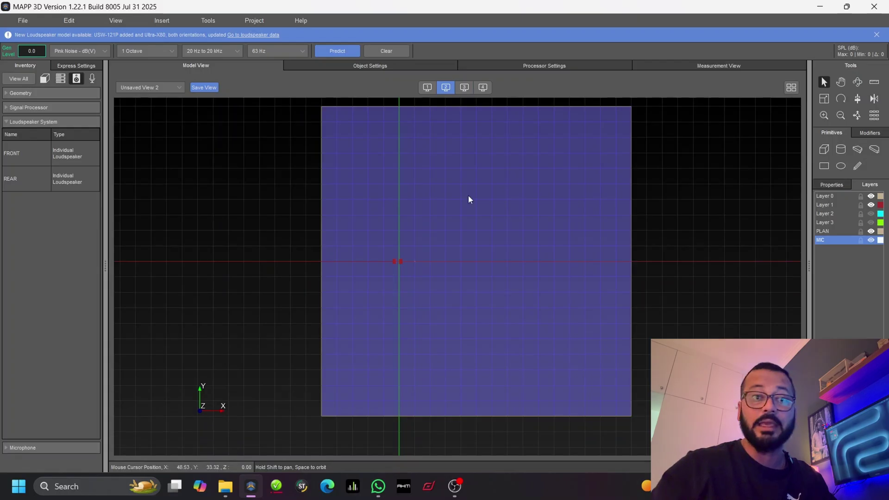
{"action": "scroll", "coordinate": [460, 133], "scroll_direction": "up", "scroll_amount": 1}
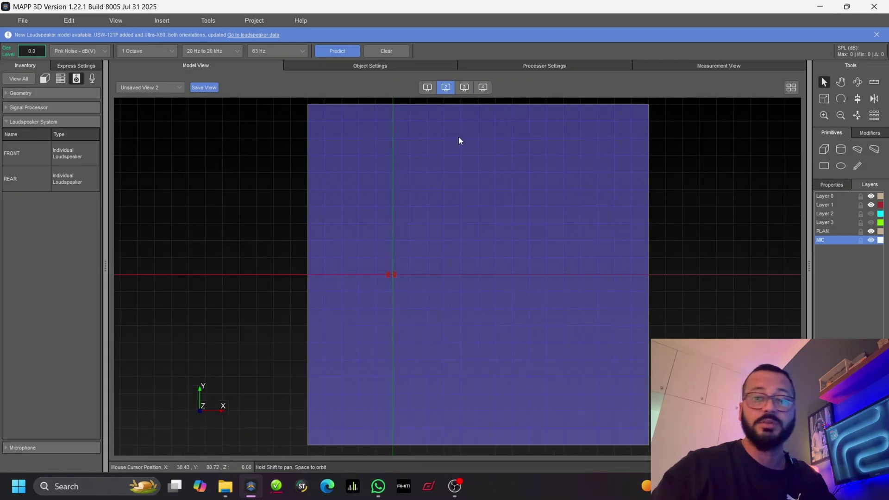
Step: Run Predict to compute the SPL coverage map for FRONT and REAR over the floor plane
{"action": "left_click", "coordinate": [336, 46]}
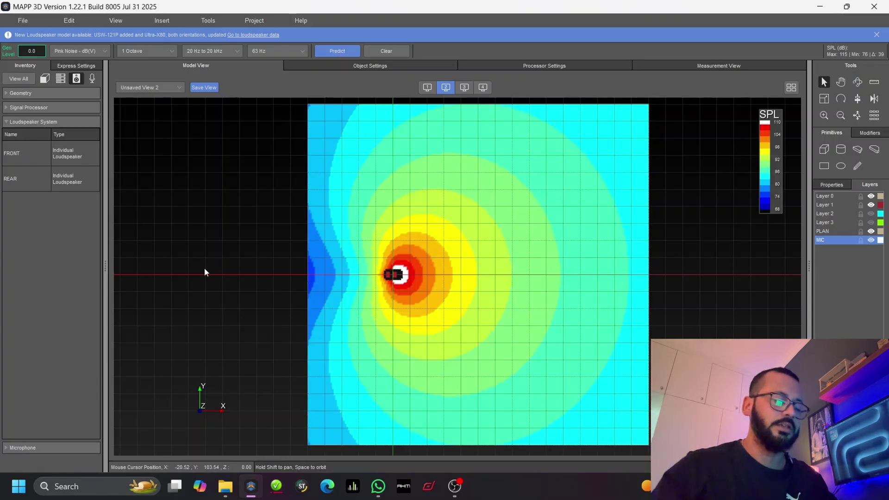
{"action": "scroll", "coordinate": [443, 292], "scroll_direction": "up", "scroll_amount": 2}
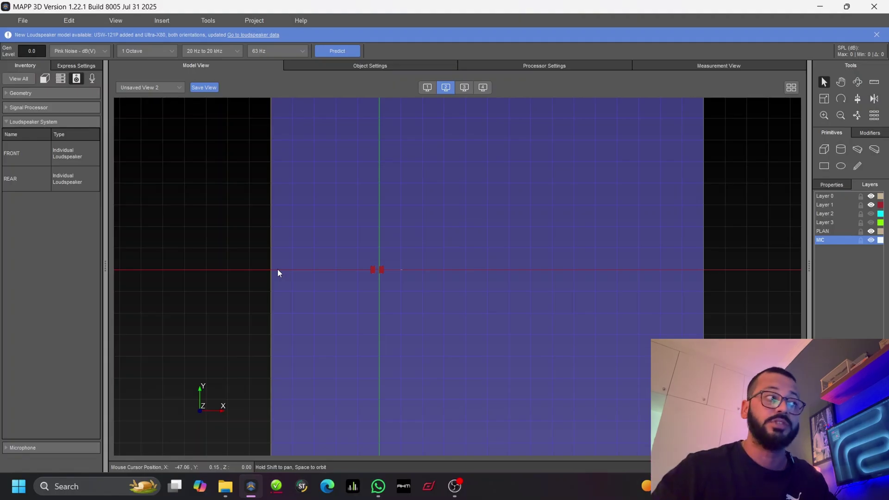
Step: Select the REAR sub and show its measurement plots with the REF FRONT trace hidden
{"action": "left_click", "coordinate": [32, 157]}
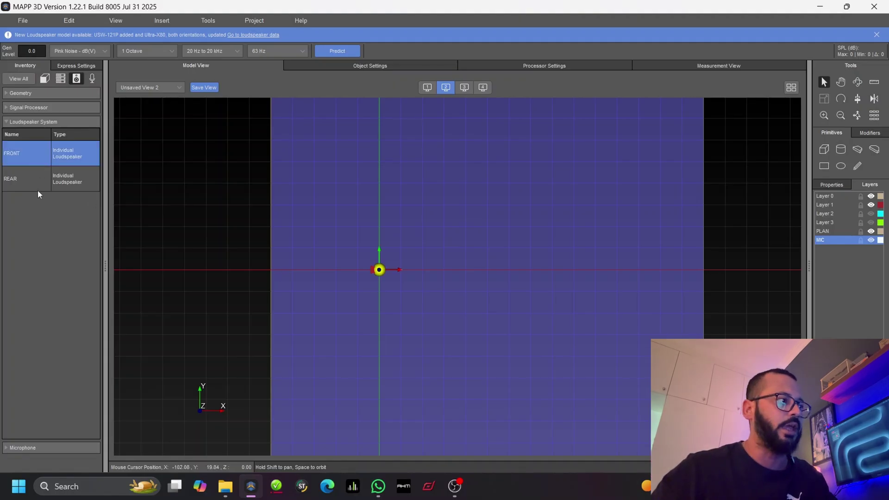
{"action": "left_click", "coordinate": [21, 182]}
{"action": "left_click", "coordinate": [146, 256]}
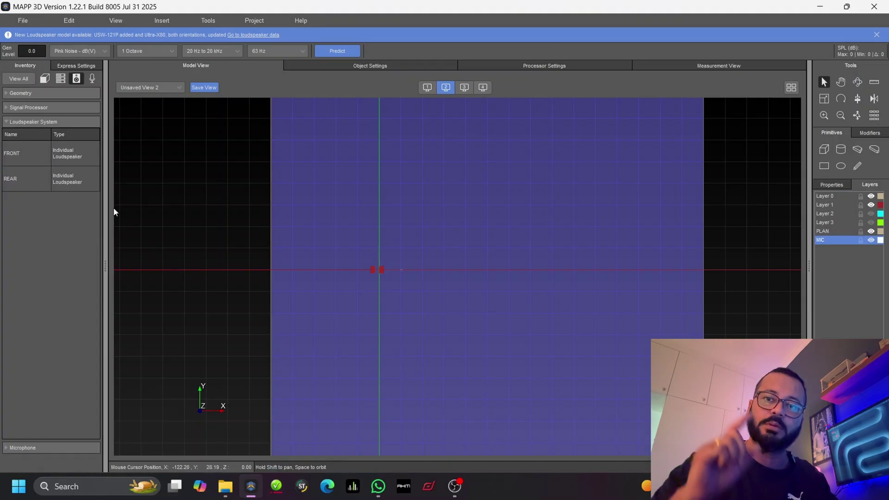
{"action": "left_click", "coordinate": [32, 180]}
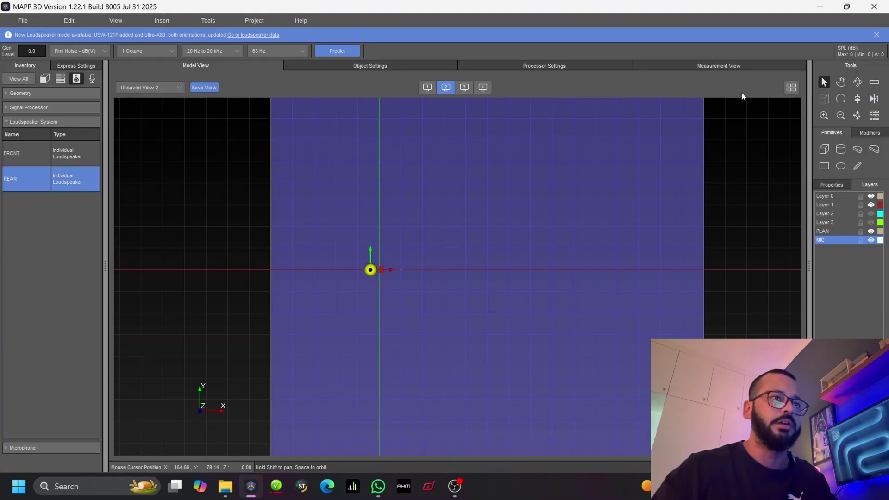
{"action": "left_click", "coordinate": [718, 66]}
{"action": "left_click", "coordinate": [133, 420]}
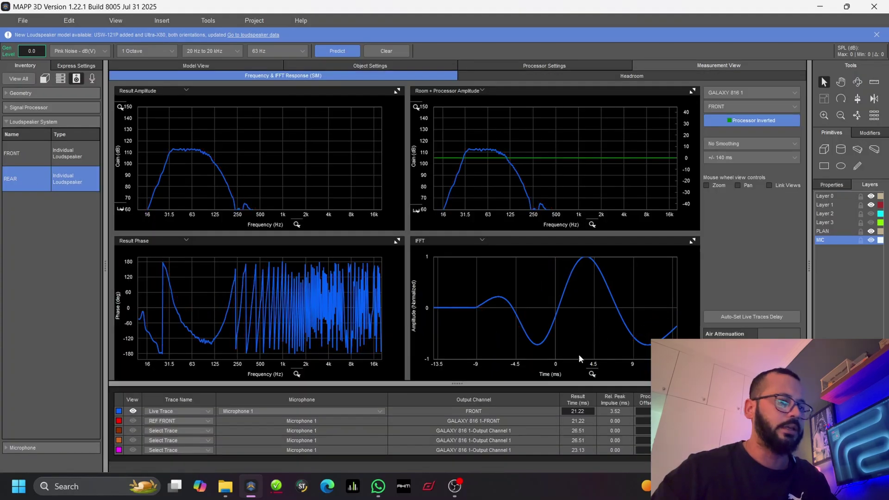
Step: Auto-set the live trace delay and store the aligned trace named REAR
{"action": "left_click", "coordinate": [743, 317]}
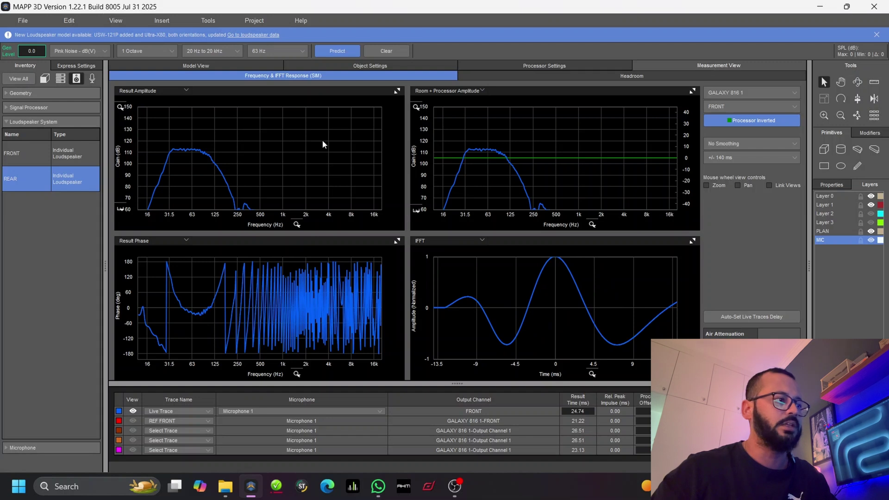
{"action": "key", "text": "ctrl+t"}
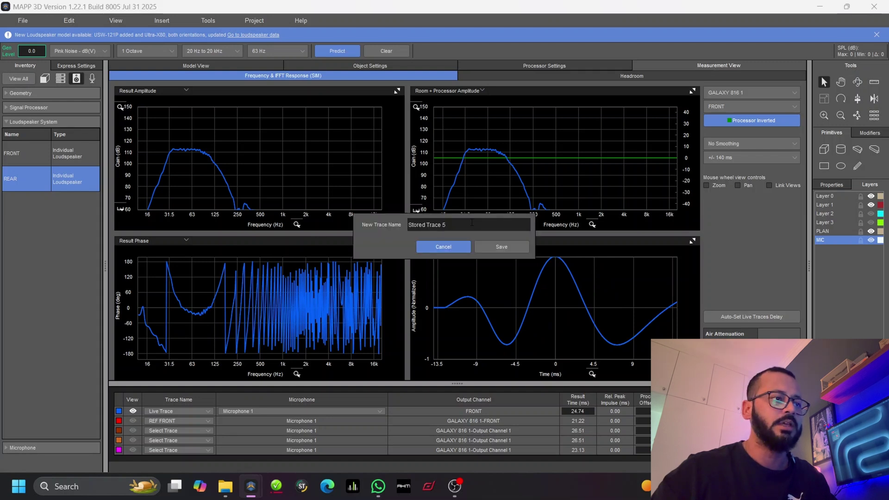
{"action": "left_click_drag", "start_coordinate": [466, 228], "coordinate": [374, 226]}
{"action": "type", "text": "RE"}
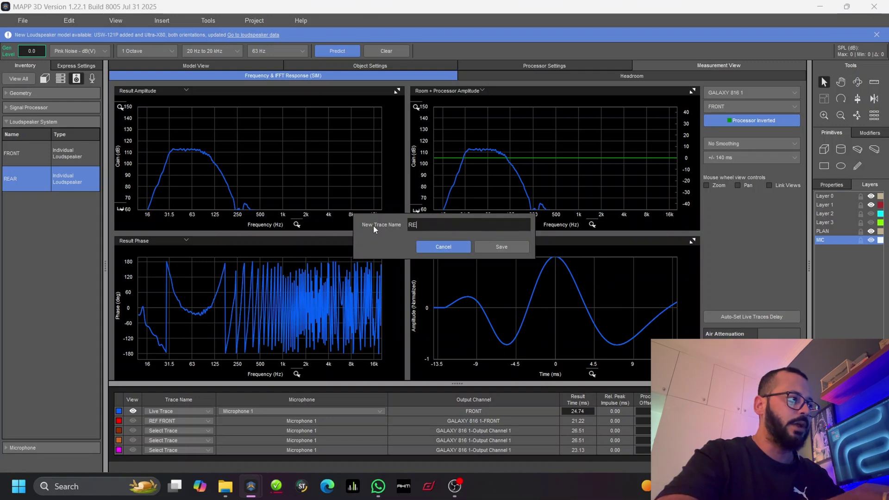
{"action": "type", "text": "AR SUB"}
{"action": "key", "text": "Return"}
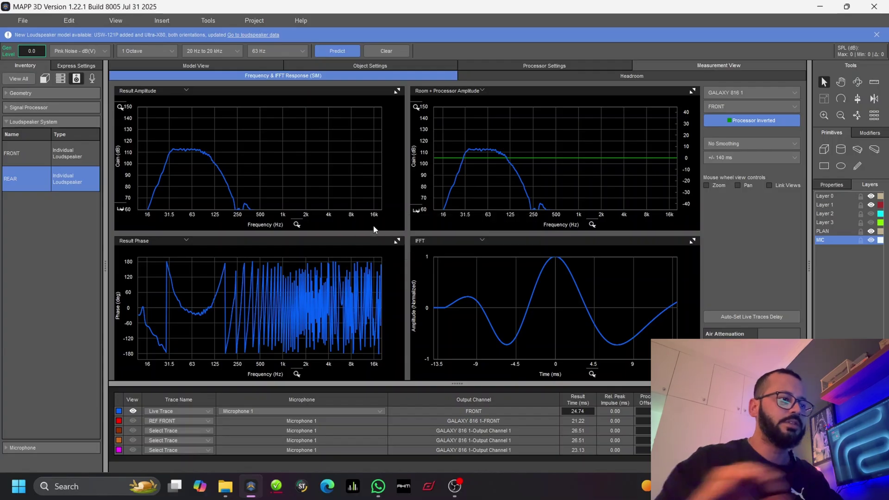
Step: Load REAR SUB as the row 2 reference trace and make it visible
{"action": "left_click", "coordinate": [177, 422]}
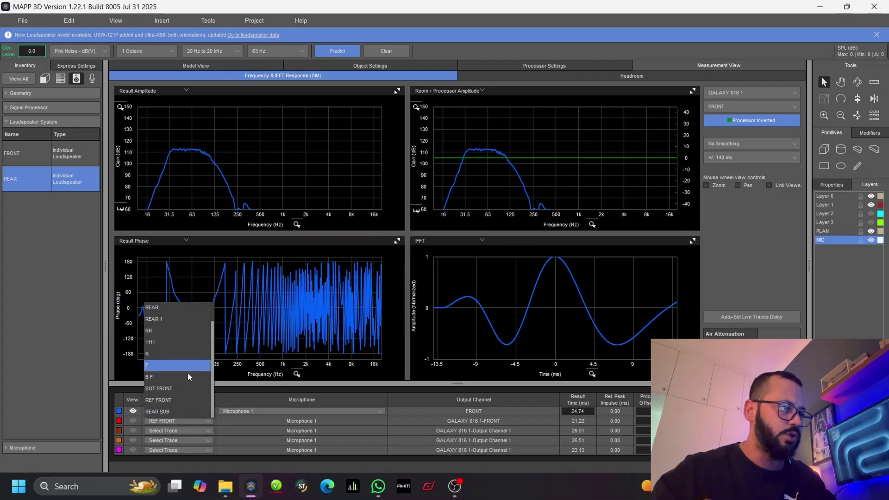
{"action": "left_click", "coordinate": [168, 411]}
{"action": "left_click", "coordinate": [134, 421]}
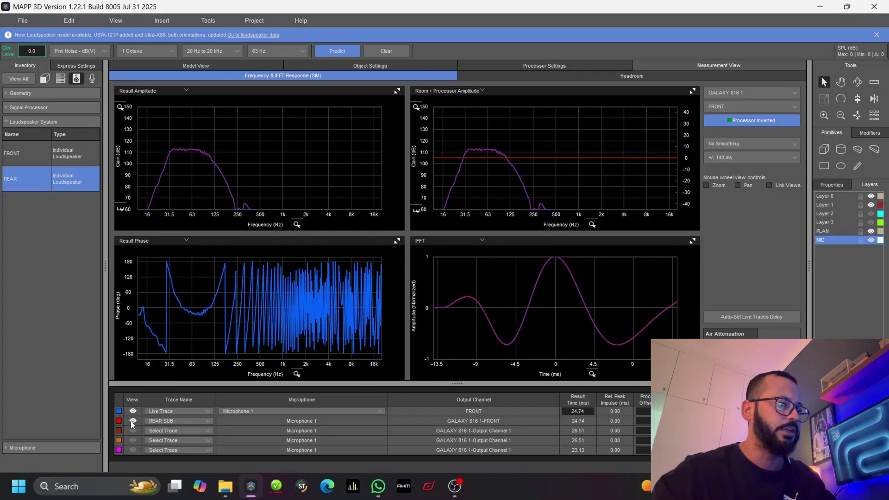
Step: Select the FRONT sub and re-predict its live trace over the REAR SUB reference
{"action": "left_click", "coordinate": [24, 163]}
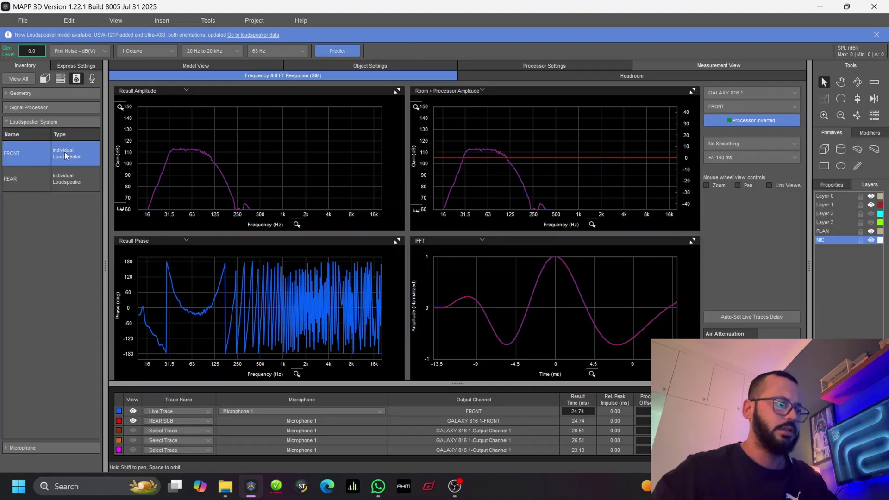
{"action": "left_click", "coordinate": [338, 51]}
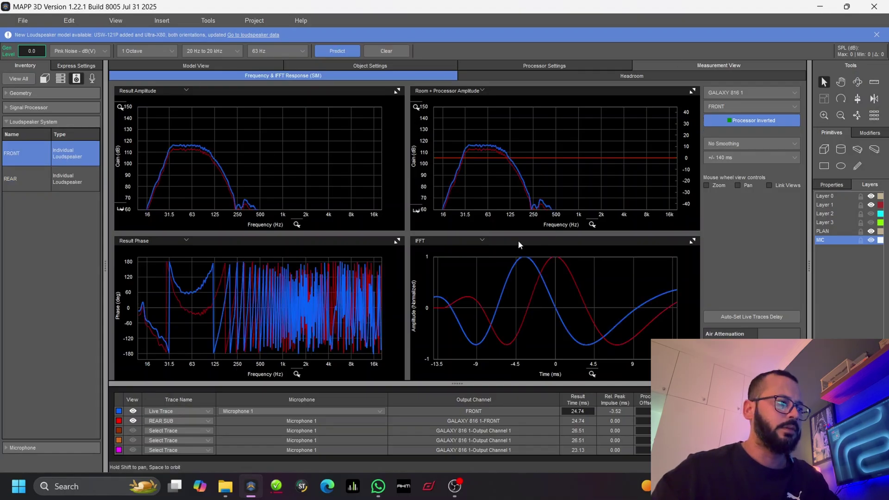
{"action": "mouse_move", "coordinate": [193, 311]}
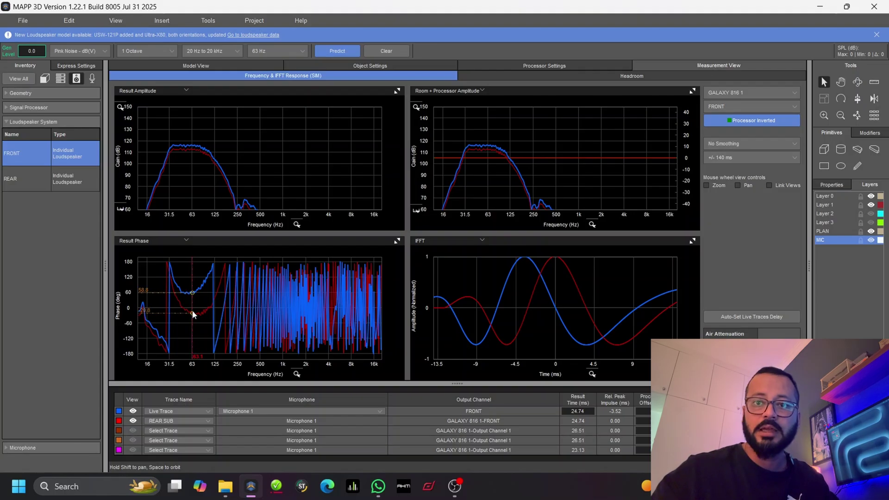
Step: Set the FRONT channel delay to 4 ms, fine-tune it down to 3.80 ms, and check alignment
{"action": "left_click", "coordinate": [621, 69]}
{"action": "double_click", "coordinate": [362, 139]}
{"action": "type", "text": "4"}
{"action": "key", "text": "Return"}
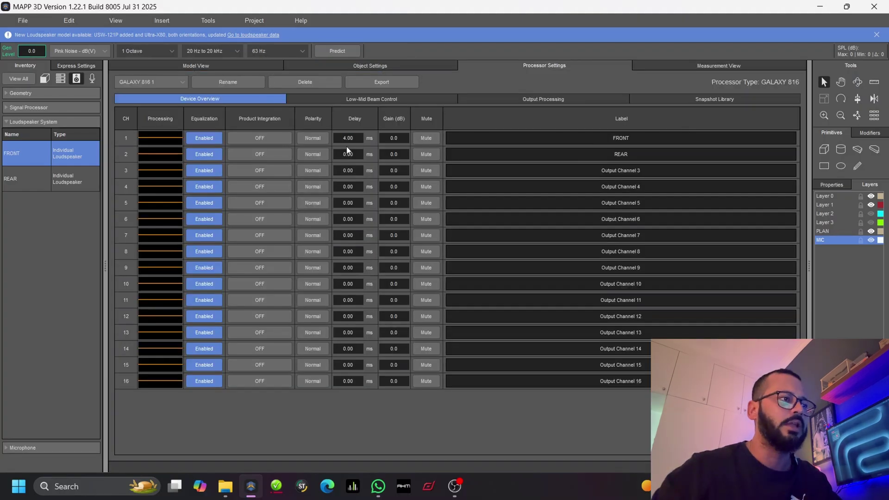
{"action": "double_click", "coordinate": [360, 138]}
{"action": "scroll", "coordinate": [360, 138], "scroll_direction": "down", "scroll_amount": 2}
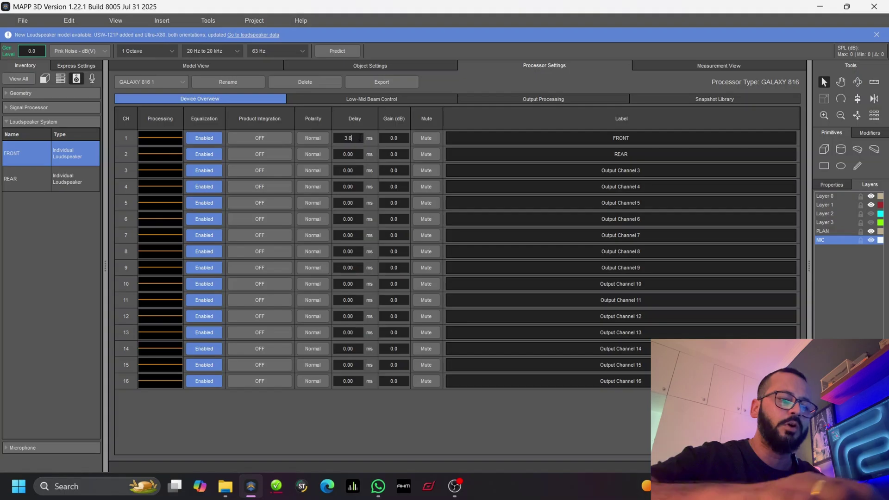
{"action": "left_click", "coordinate": [702, 68]}
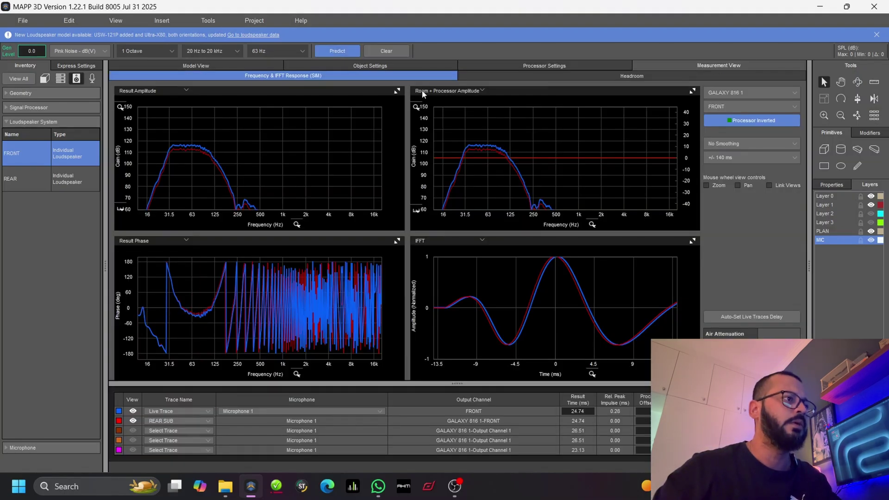
Step: Back in Model View, deselect FRONT and predict the SPL coverage map
{"action": "left_click", "coordinate": [247, 69]}
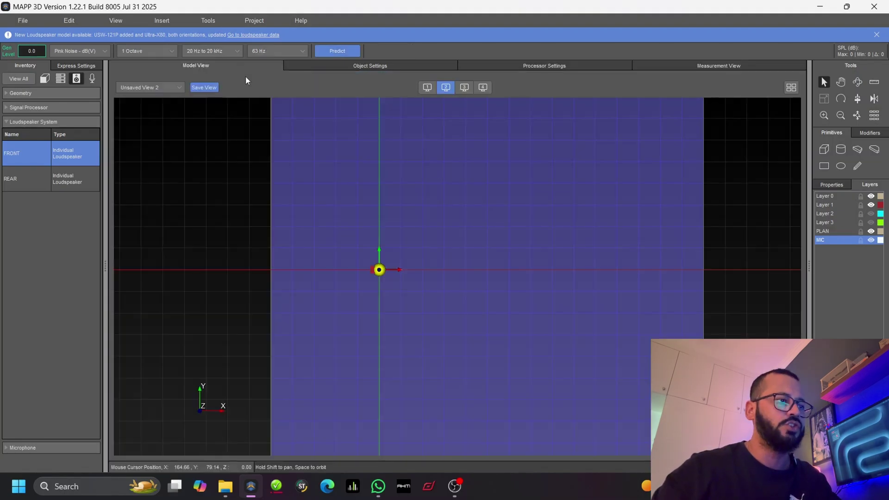
{"action": "left_click", "coordinate": [157, 288]}
{"action": "left_click", "coordinate": [330, 54]}
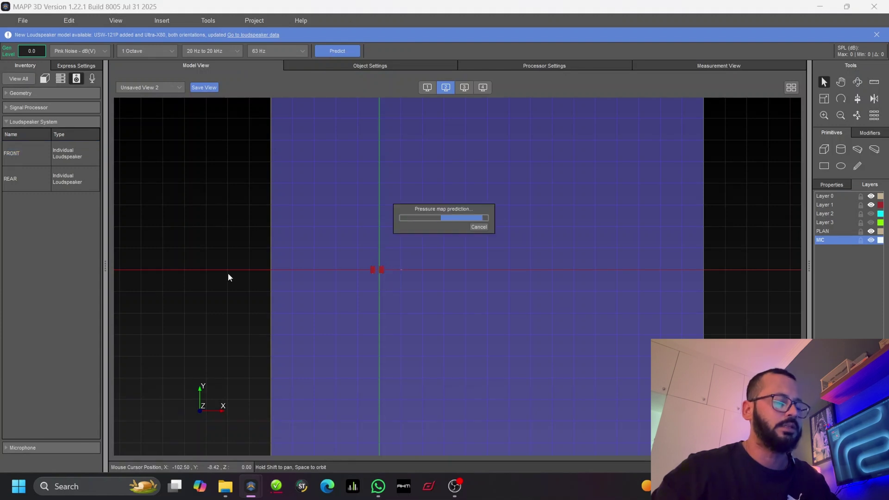